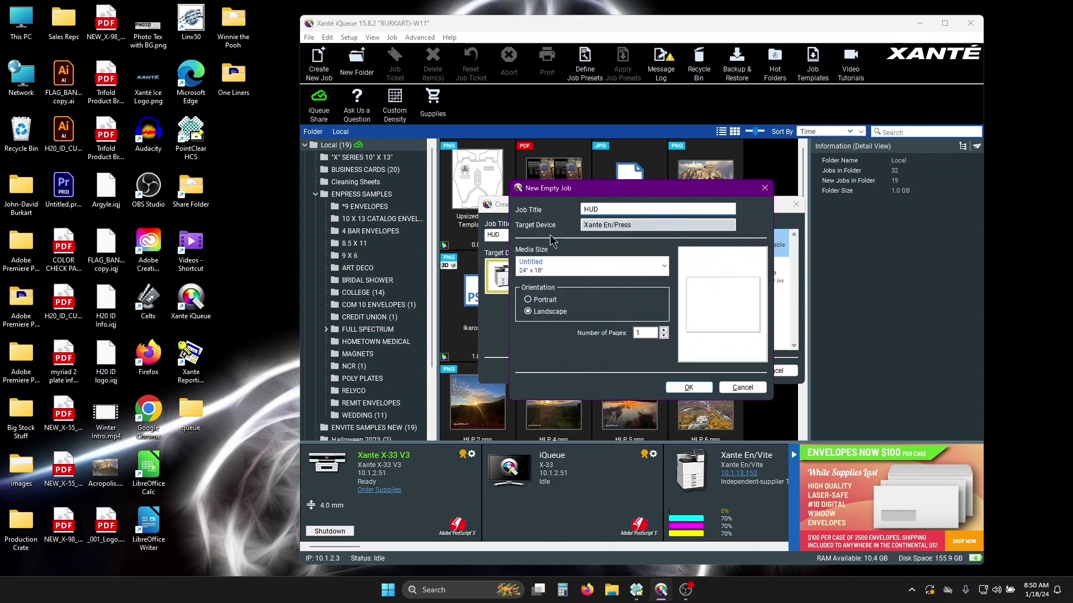
Step: Add a custom 7 × 5 in 'Plastic Sheet' media size and use it for the HUD job
{"action": "left_click", "coordinate": [844, 194]}
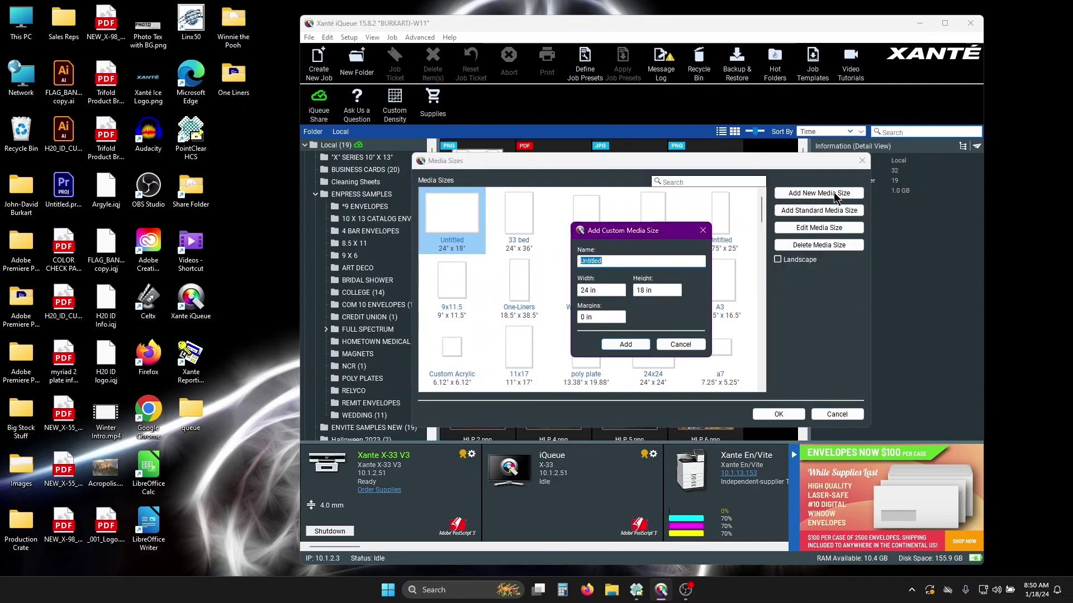
{"action": "type", "text": "Plastic She"}
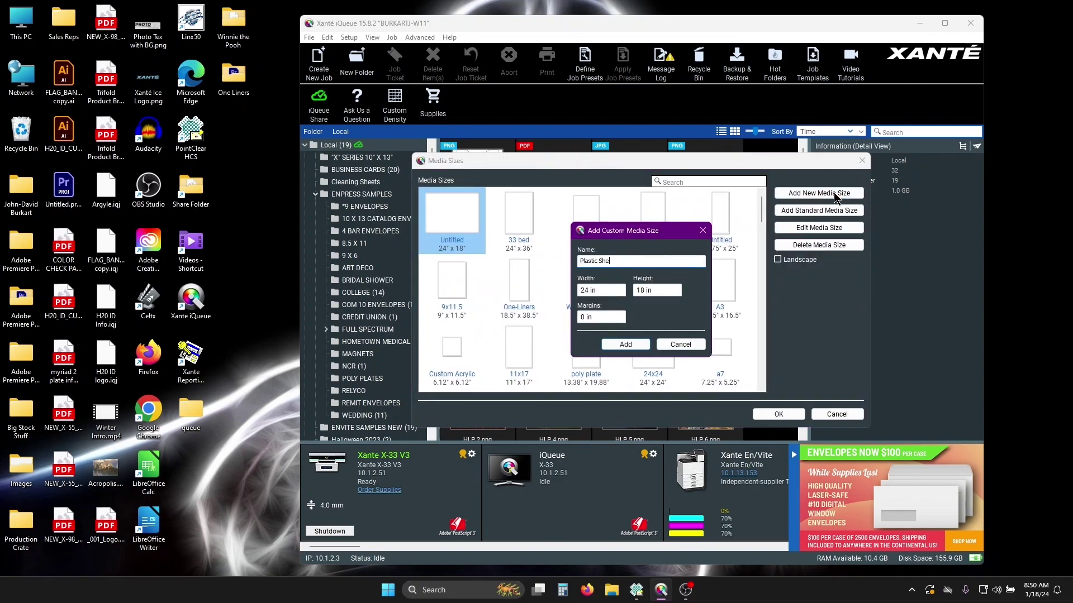
{"action": "type", "text": "et"}
{"action": "key", "text": "Tab"}
{"action": "type", "text": "7"}
{"action": "key", "text": "Tab"}
{"action": "type", "text": "5"}
{"action": "key", "text": "Return"}
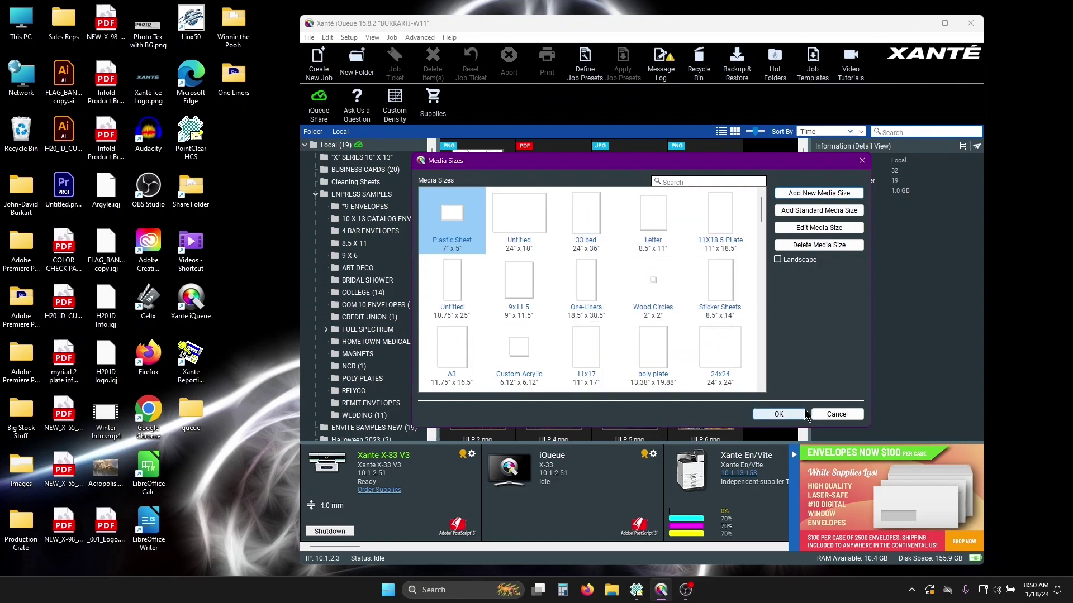
{"action": "key", "text": "Return"}
{"action": "key", "text": "Return"}
Step: Create the empty HUD job and open its ticket's add-on settings
{"action": "left_click", "coordinate": [952, 24]}
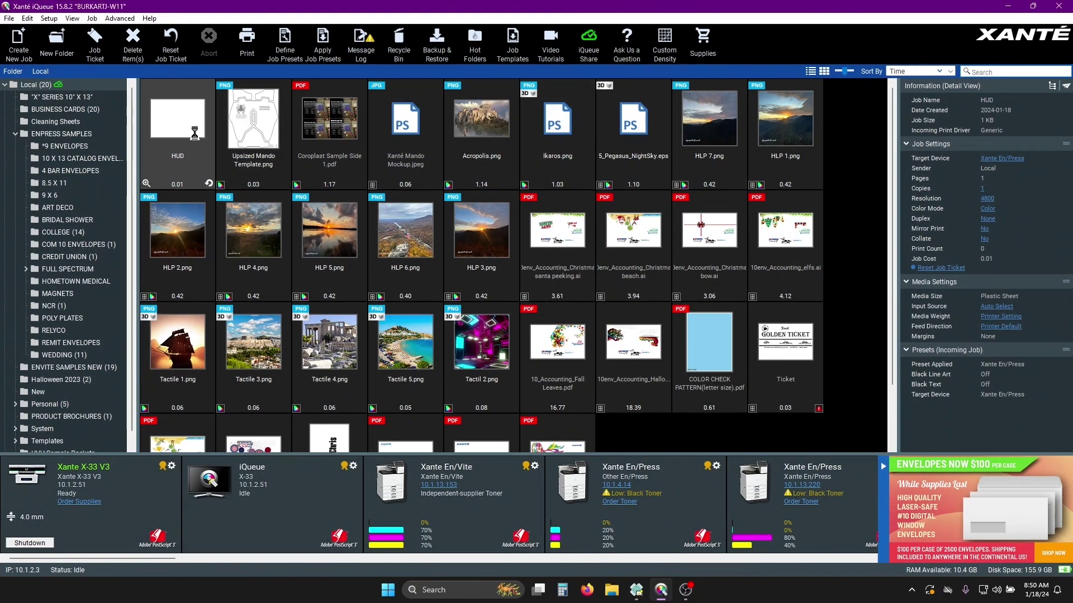
{"action": "double_click", "coordinate": [168, 122]}
{"action": "left_click", "coordinate": [170, 206]}
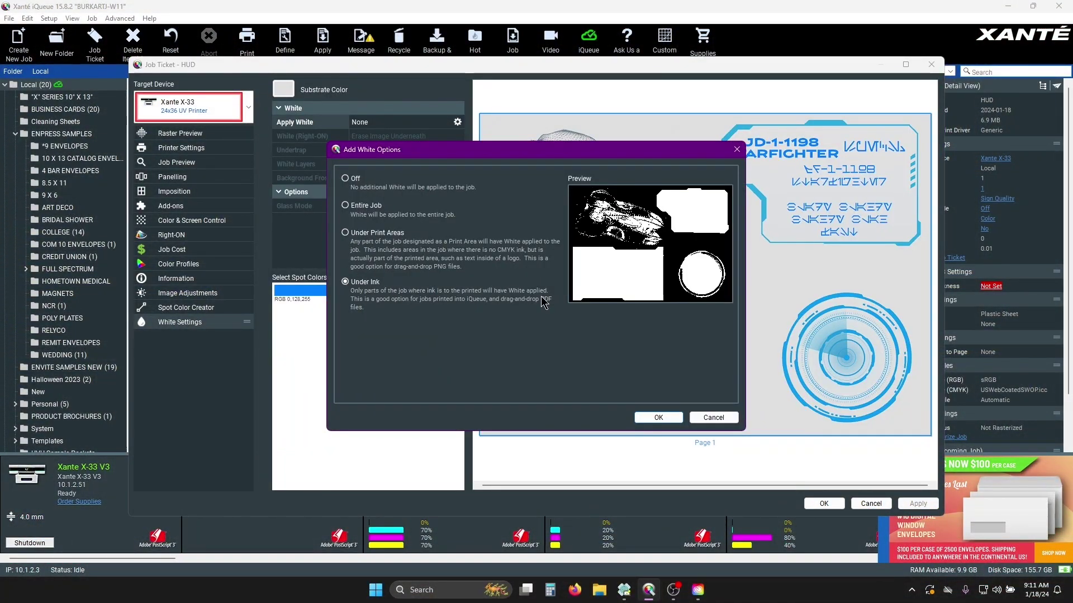
Step: Confirm Under Ink as the HUD job's white option
{"action": "left_click", "coordinate": [658, 417]}
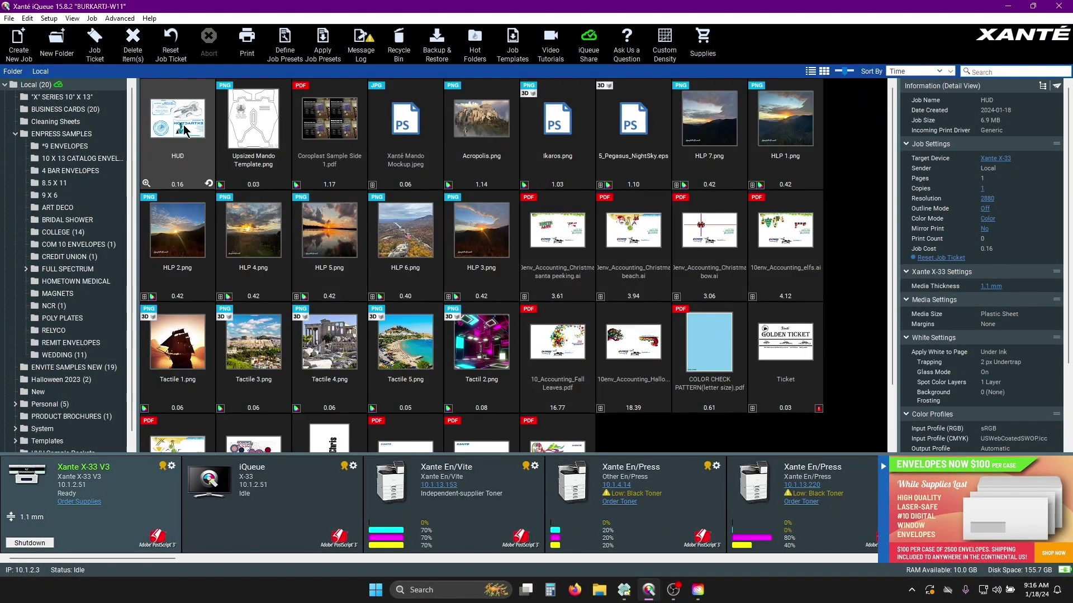